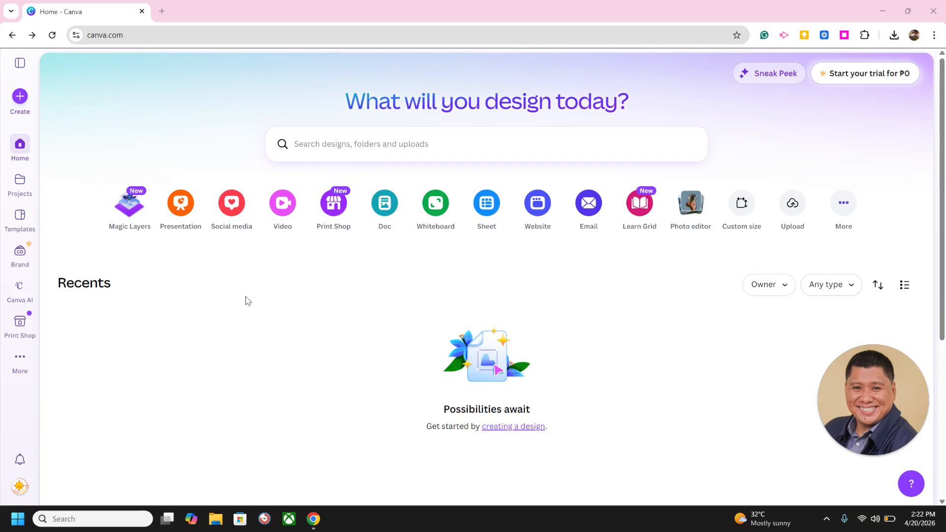
Open Canva AI from the Canva home page
key("ctrl")
key("ctrl")
left_click(21, 289)
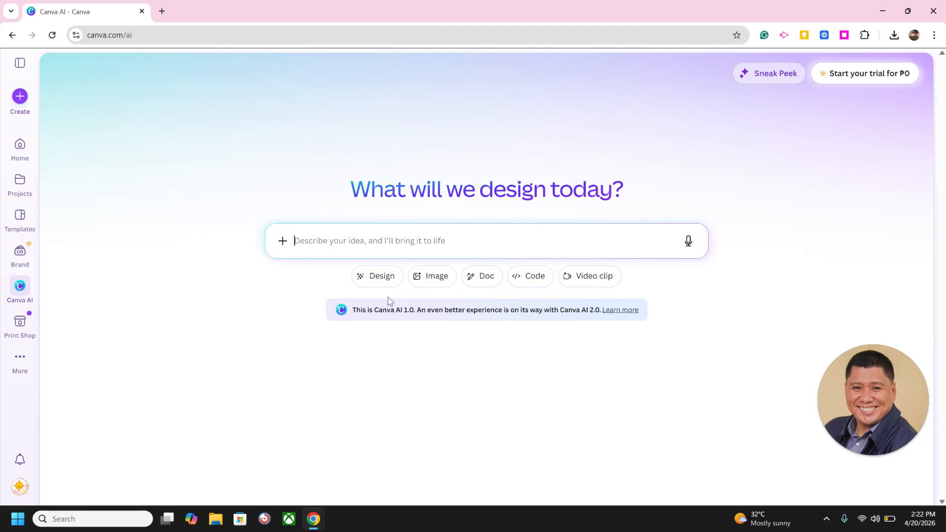
key("ctrl+v")
key("ctrl")
key("ctrl")
key("ctrl")
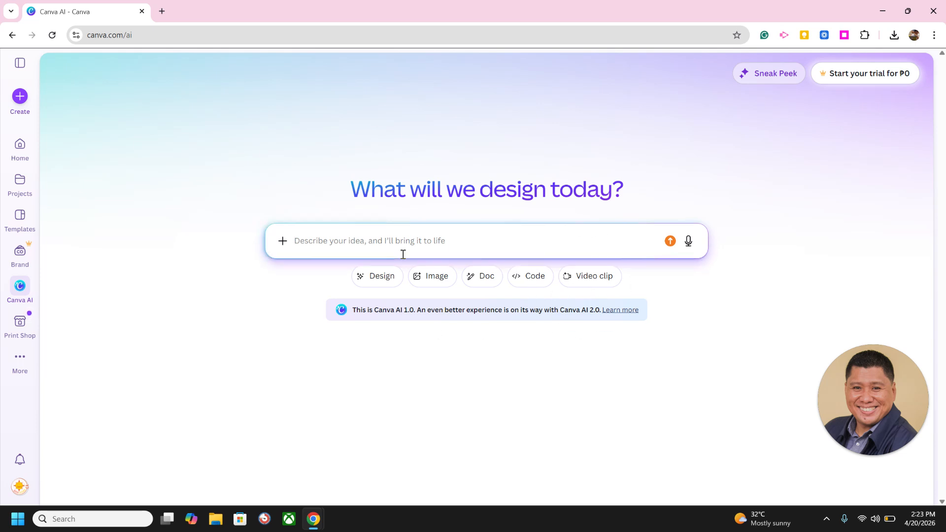
key("ctrl")
key("ctrl")
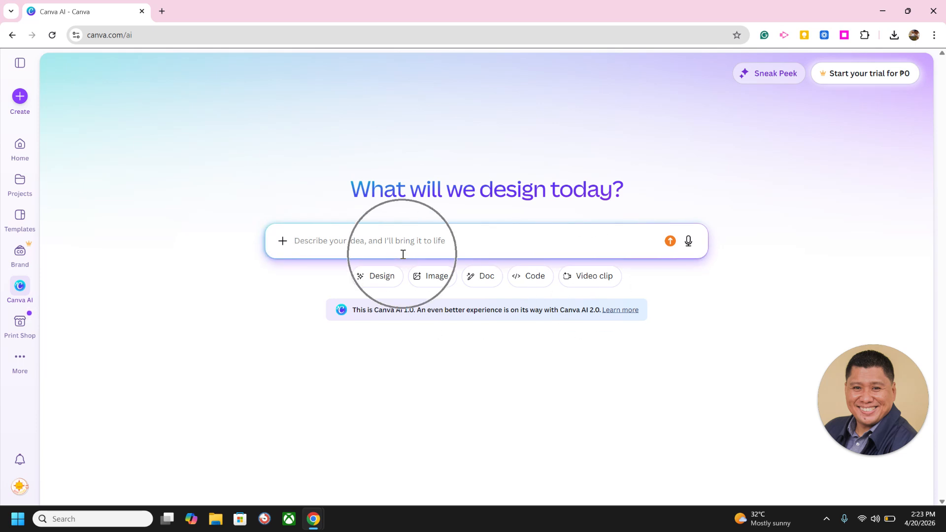
key("ctrl")
key("ctrl")
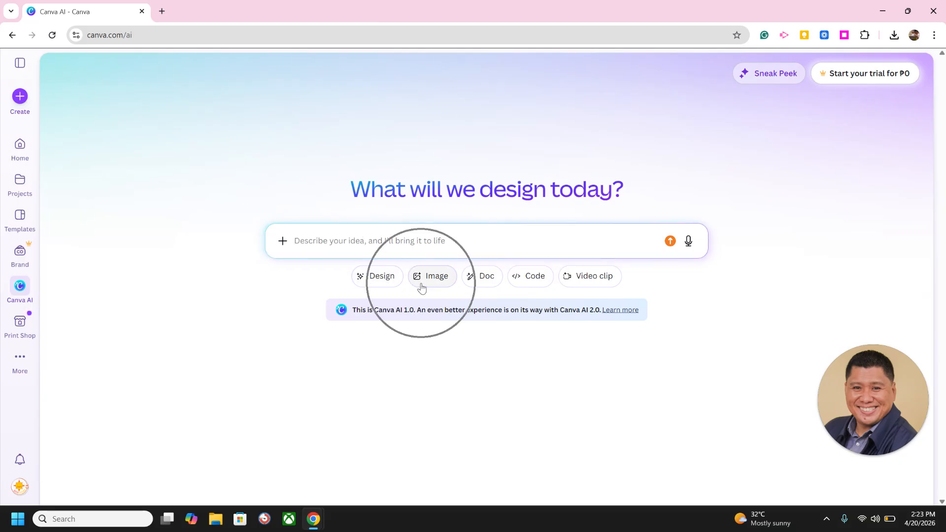
Switch the Canva AI prompt to the Code mode
left_click(374, 241)
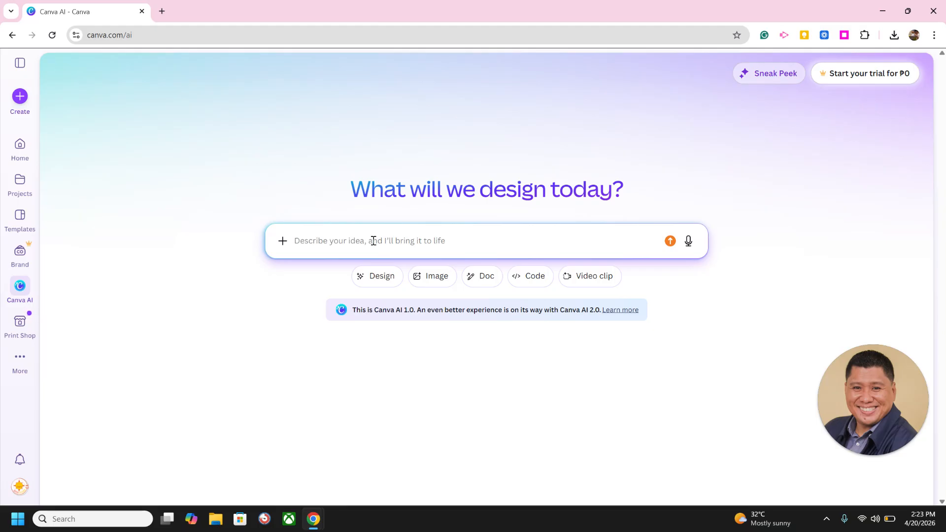
left_click(336, 279)
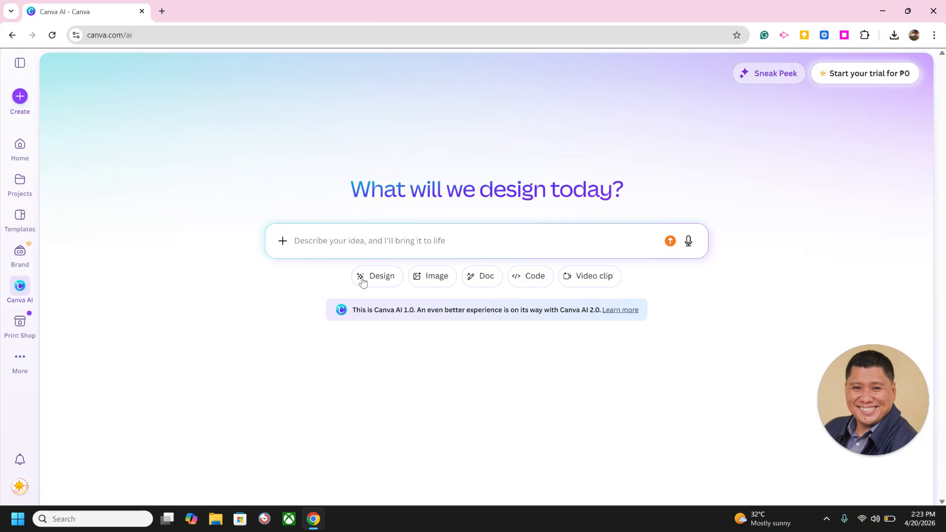
left_click(483, 278)
left_click(532, 285)
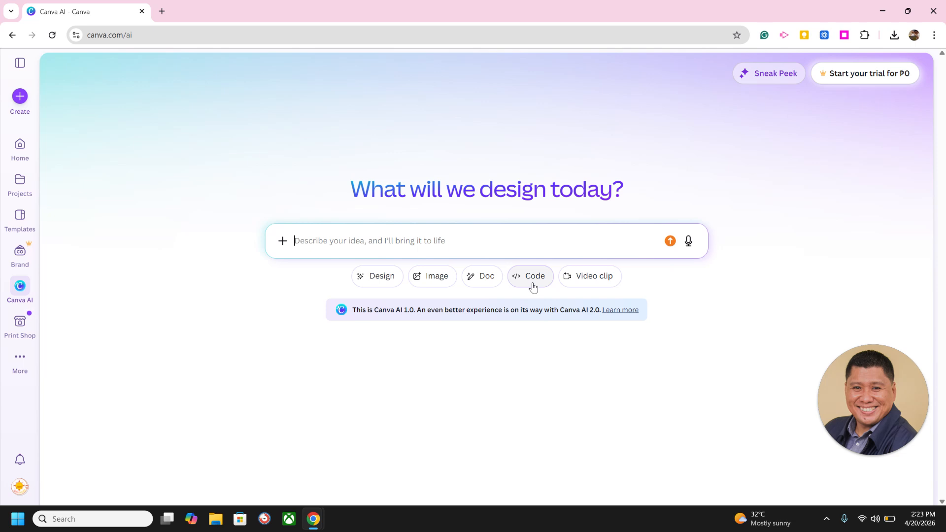
left_click(533, 287)
left_click(533, 287)
left_click(533, 287)
left_click(532, 286)
left_click(531, 274)
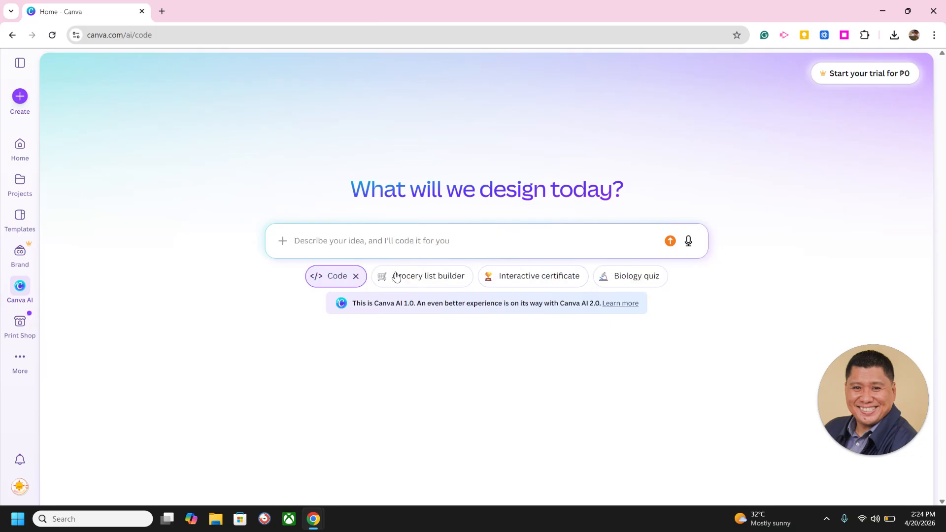
Submit the prompt "generate a game that will teach students about filipino language"
left_click(373, 245)
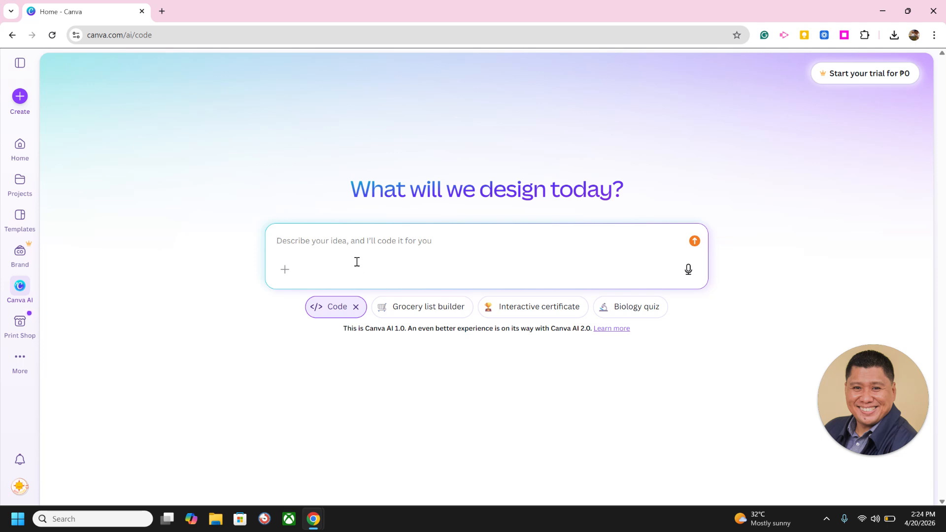
type("gene")
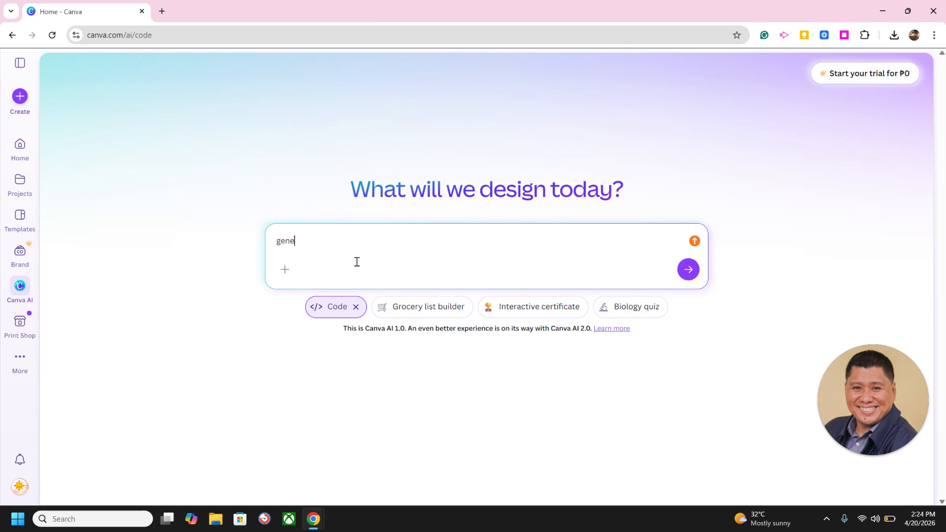
type("rate a game that will teach stuent")
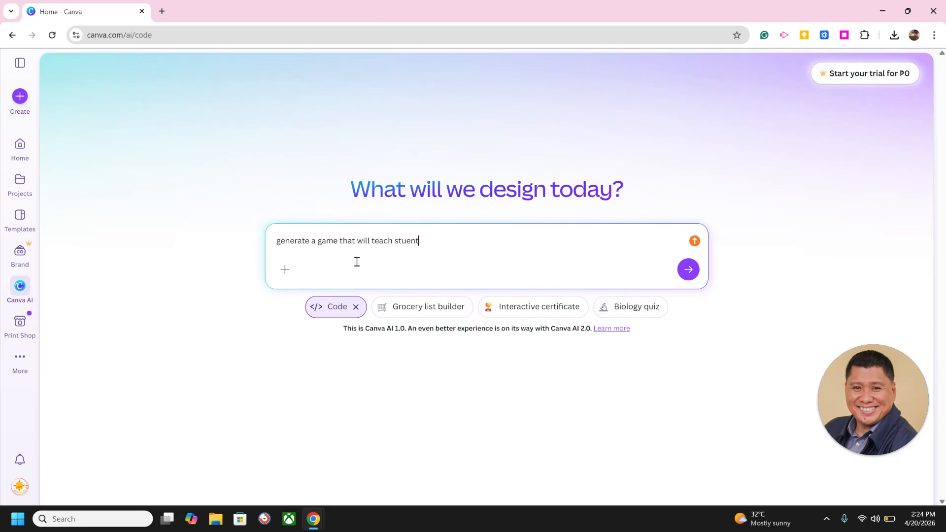
key("BackSpace")
key("BackSpace")
key("BackSpace")
type("d")
type("tn")
key("BackSpace")
key("BackSpace")
type("nts about filipino langa")
key("BackSpace")
type("uga")
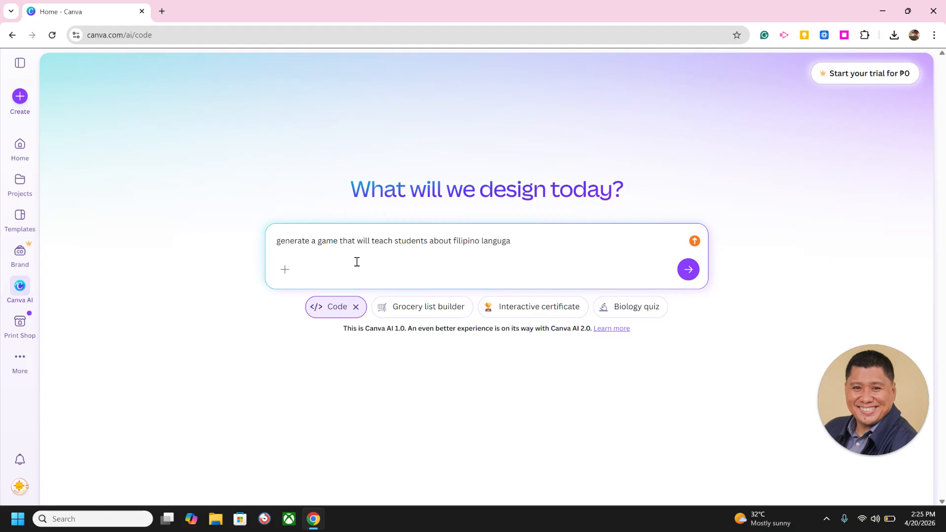
key("BackSpace")
key("BackSpace")
type("age")
left_click(689, 274)
left_click(689, 271)
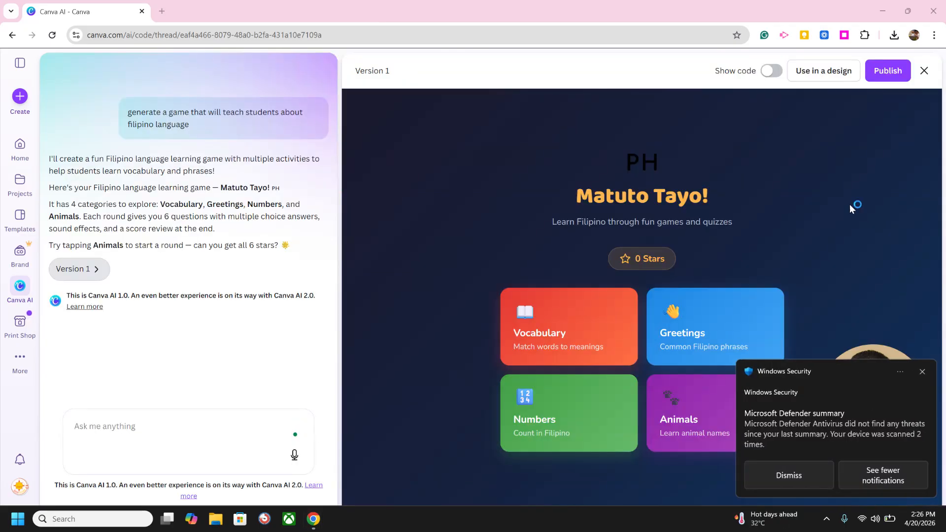
Dismiss the Windows Security notification covering the generated game
left_click(924, 374)
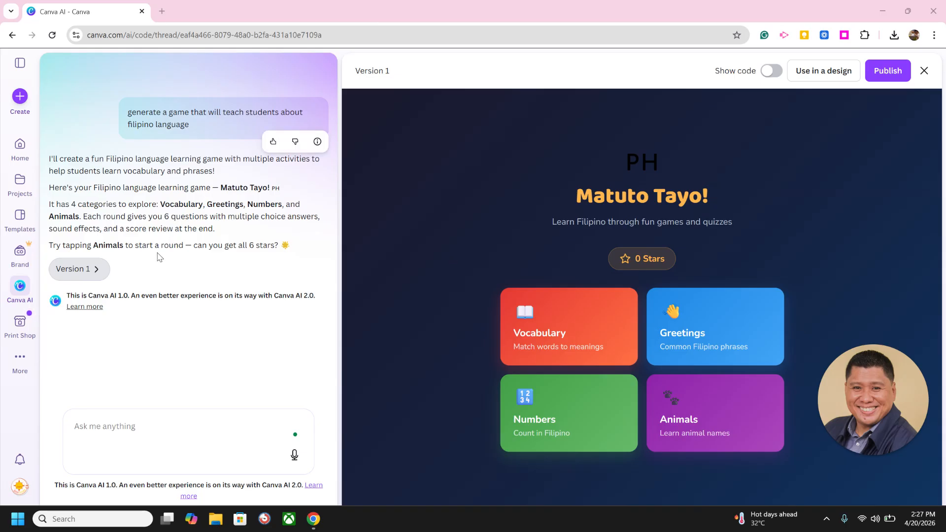
key("ctrl")
key("ctrl")
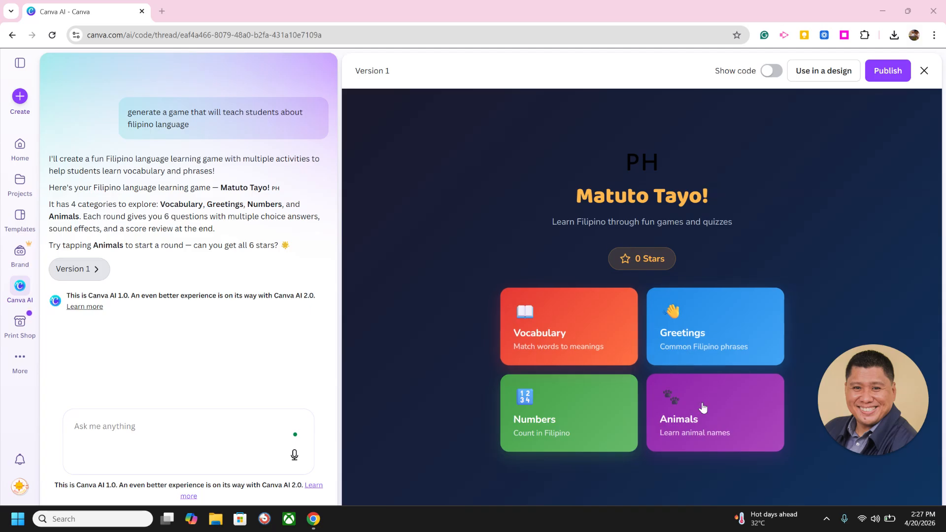
Test the game's Vocabulary category by answering Heart, Water, Star and Book to the first four questions, and return to the category menu
left_click(566, 328)
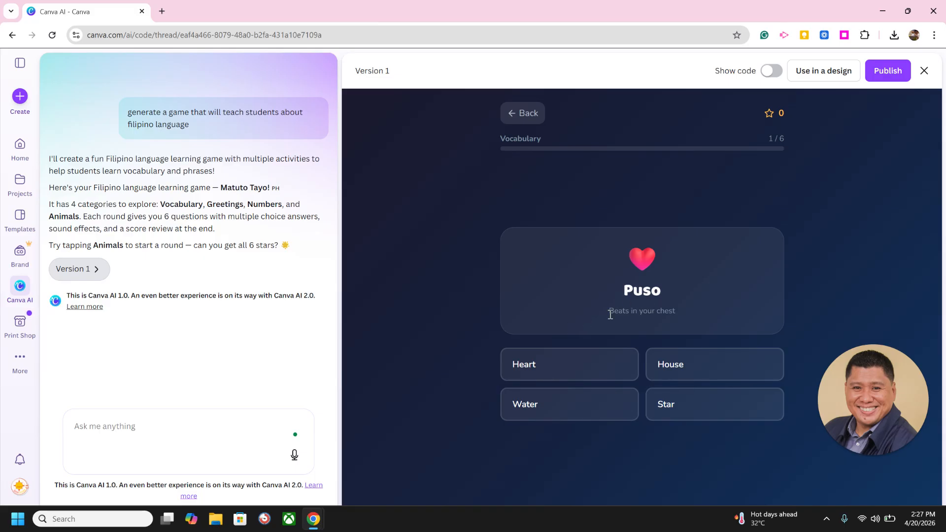
left_click(591, 367)
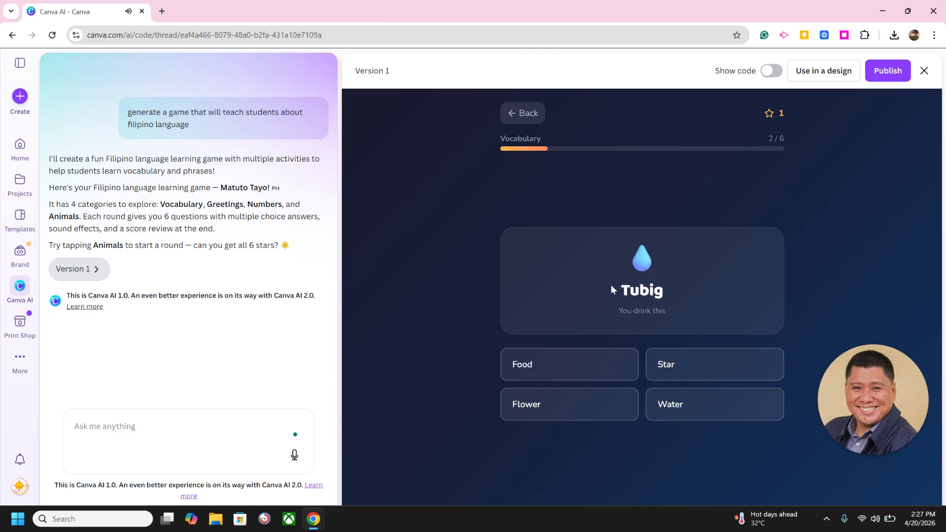
left_click(685, 398)
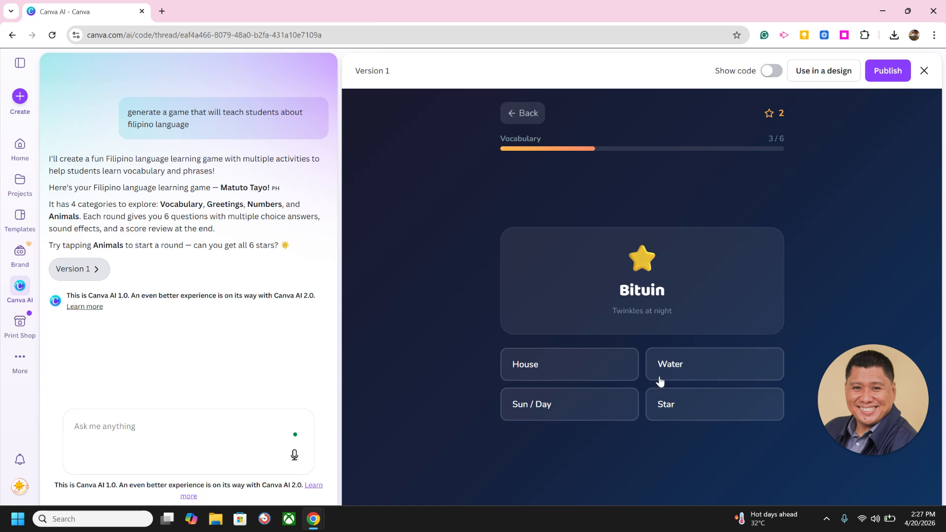
left_click(681, 402)
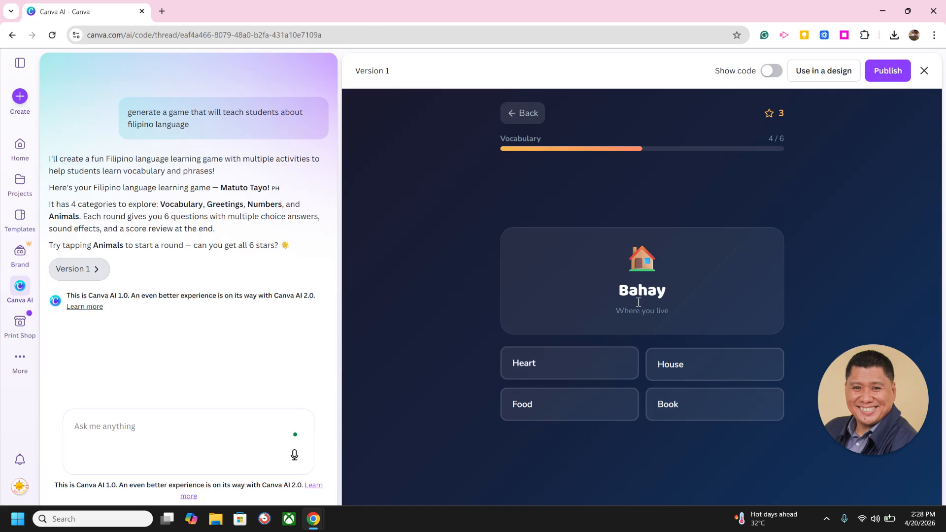
left_click(683, 416)
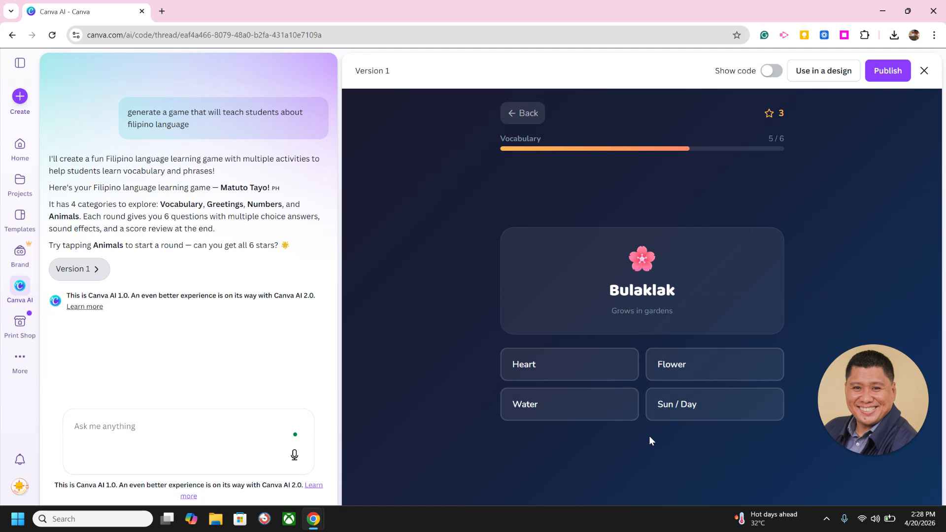
left_click(529, 113)
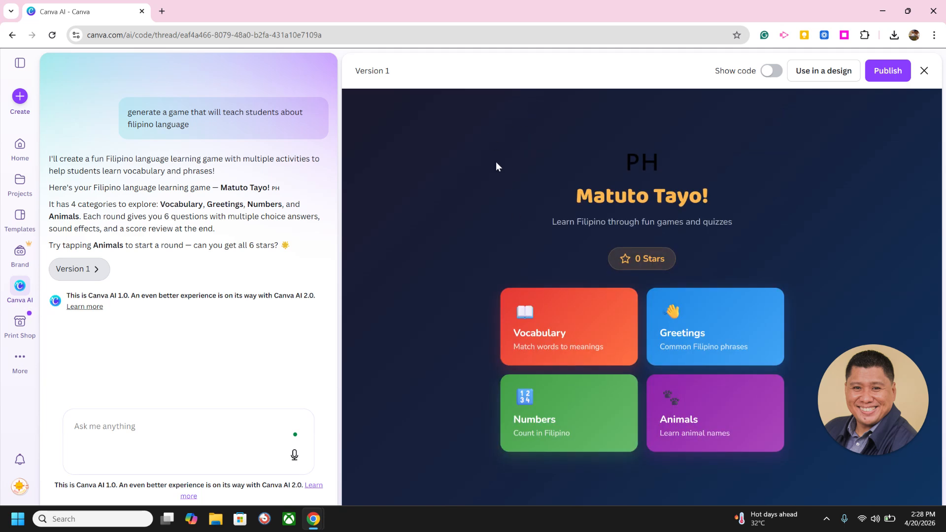
Test the Animals category by answering Dog, Chicken and Fish to the first three questions, and return to the category menu
left_click(705, 424)
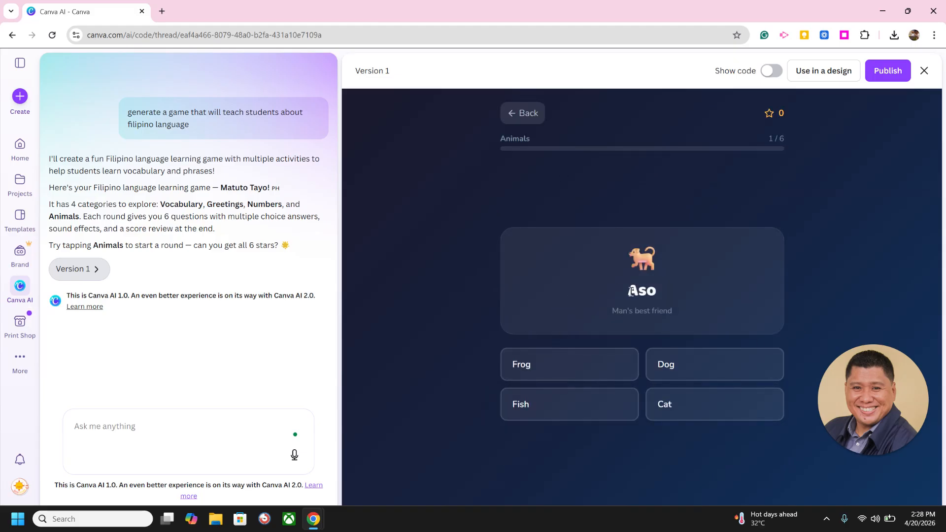
left_click(702, 362)
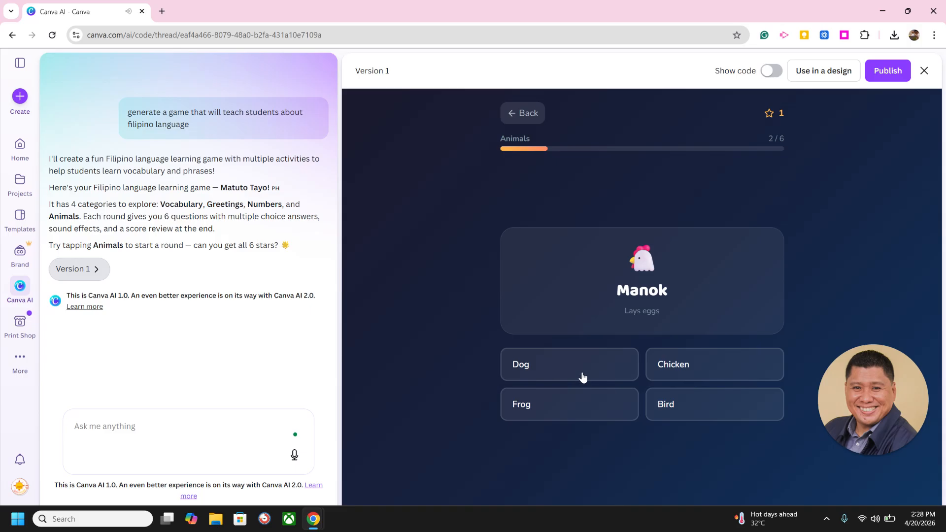
left_click(662, 378)
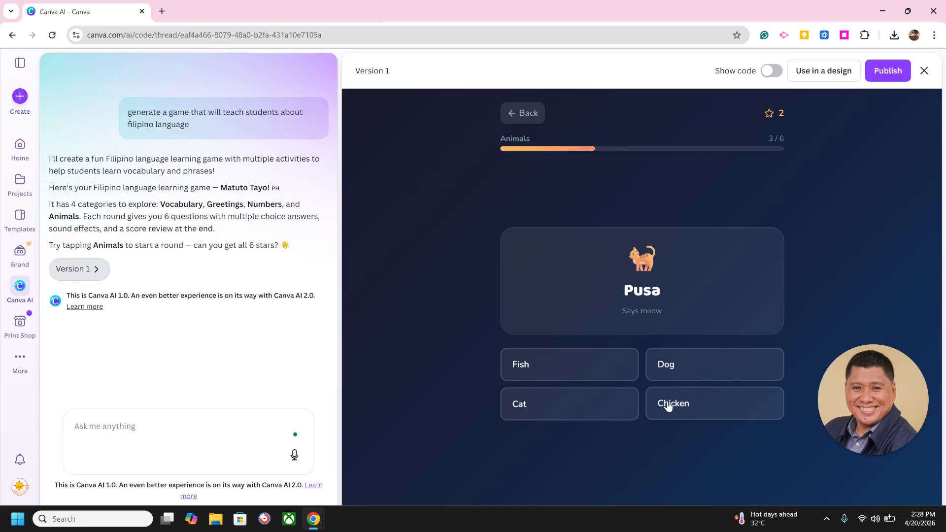
left_click(582, 365)
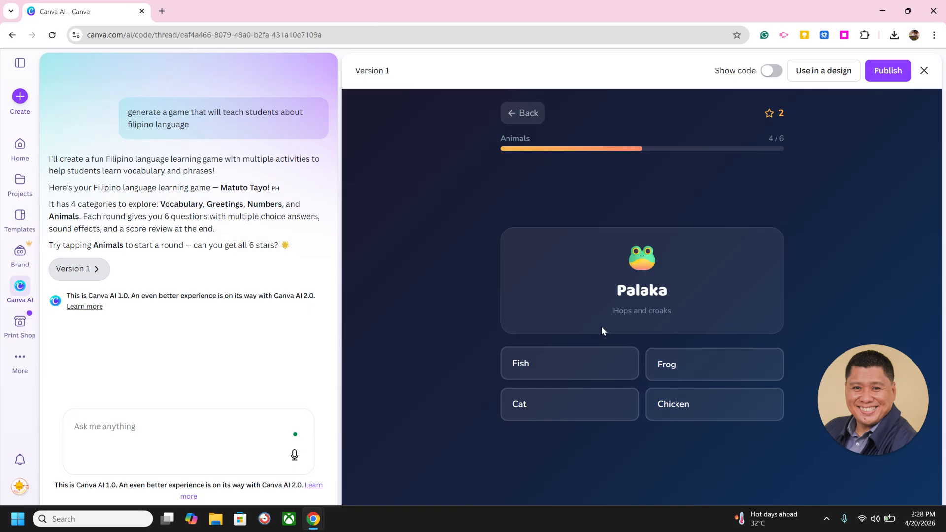
left_click(524, 115)
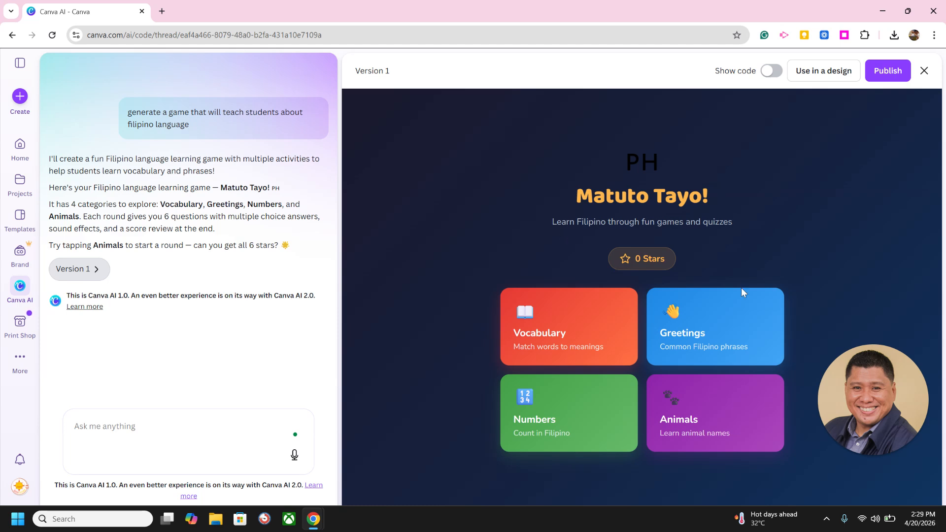
left_click(606, 286)
left_click(167, 431)
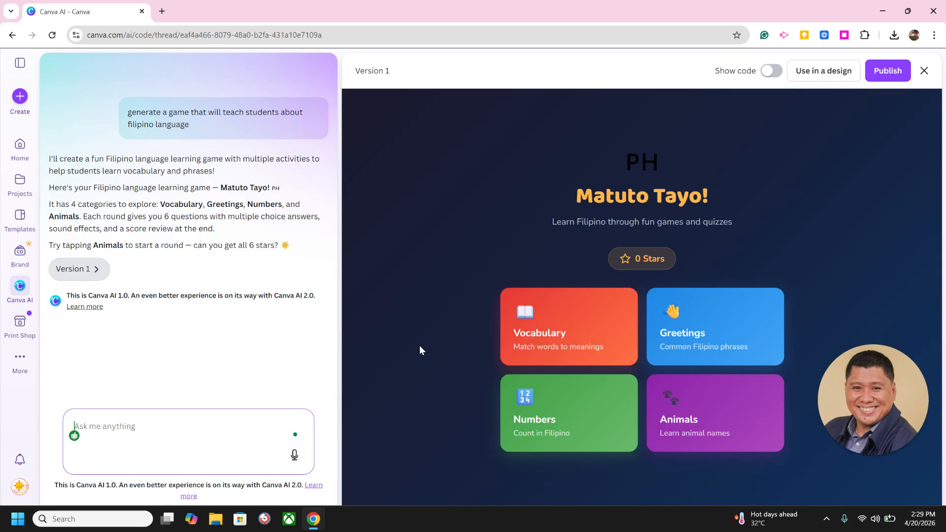
left_click(446, 302)
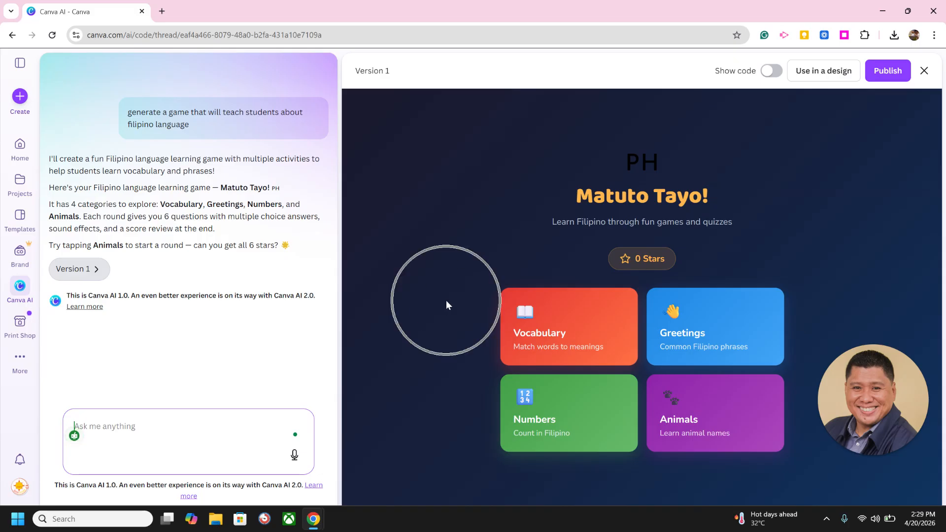
left_click(266, 227)
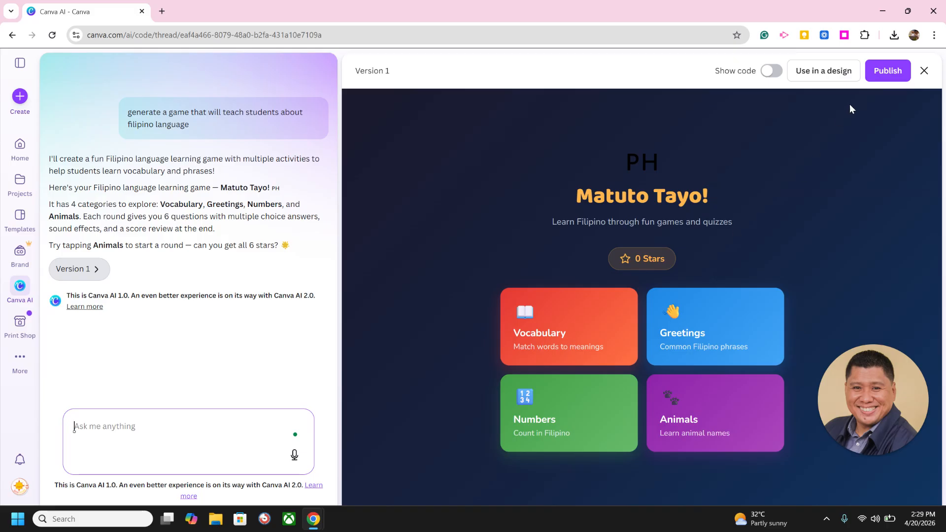
key("ctrl")
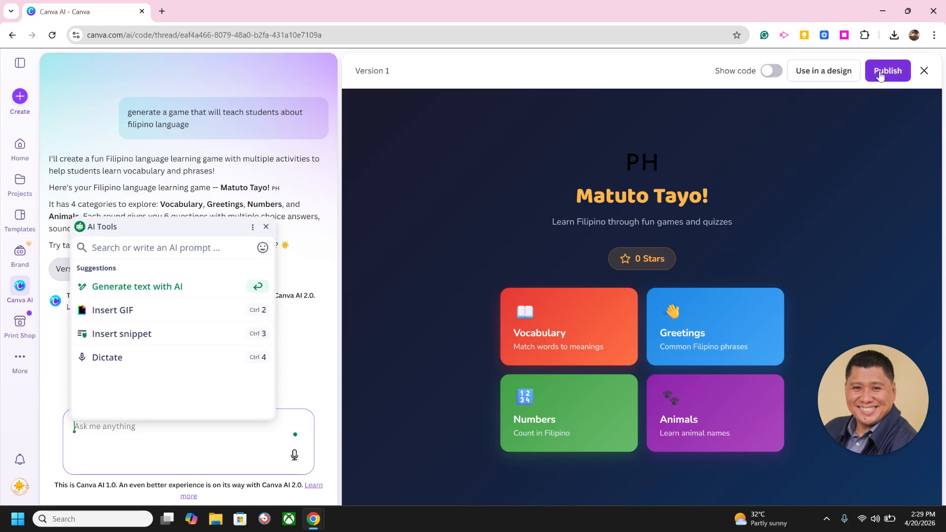
Publish the game as a website at the address edtechexplorer.my.canva.site
left_click(879, 74)
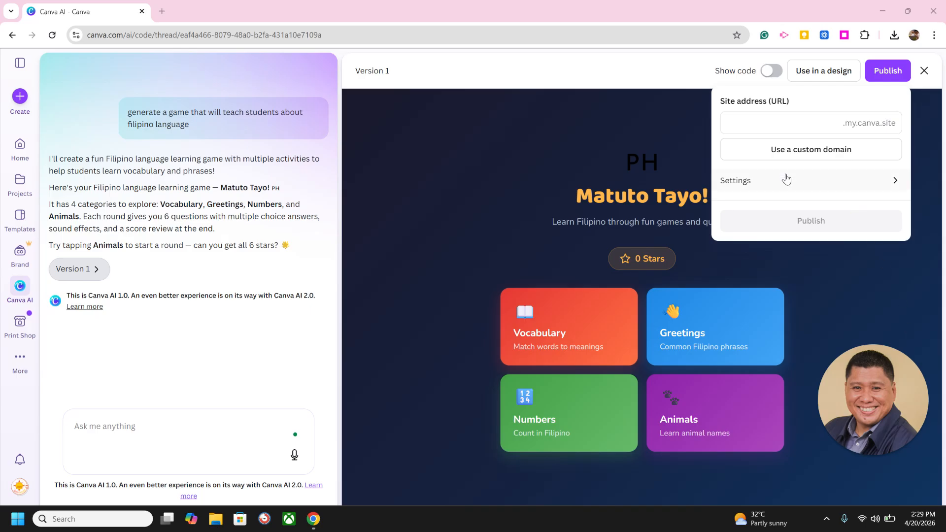
left_click(833, 121)
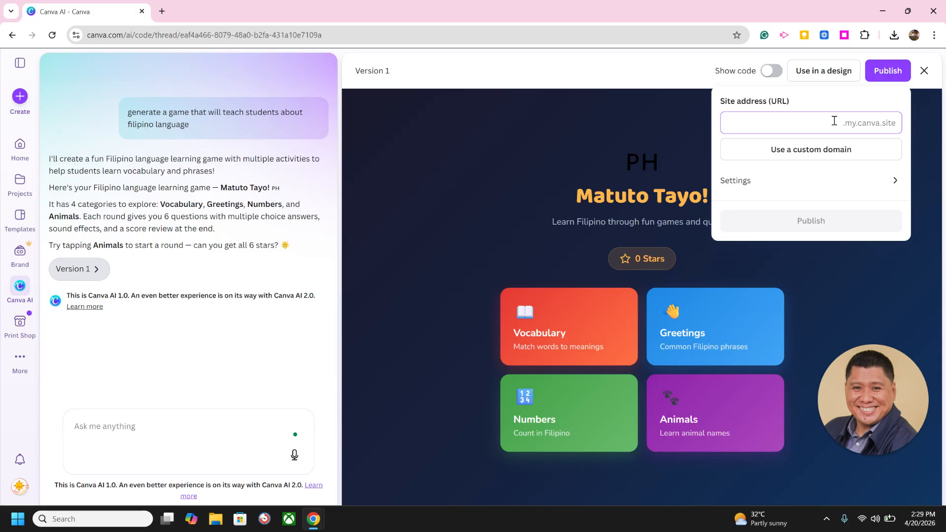
type("ed")
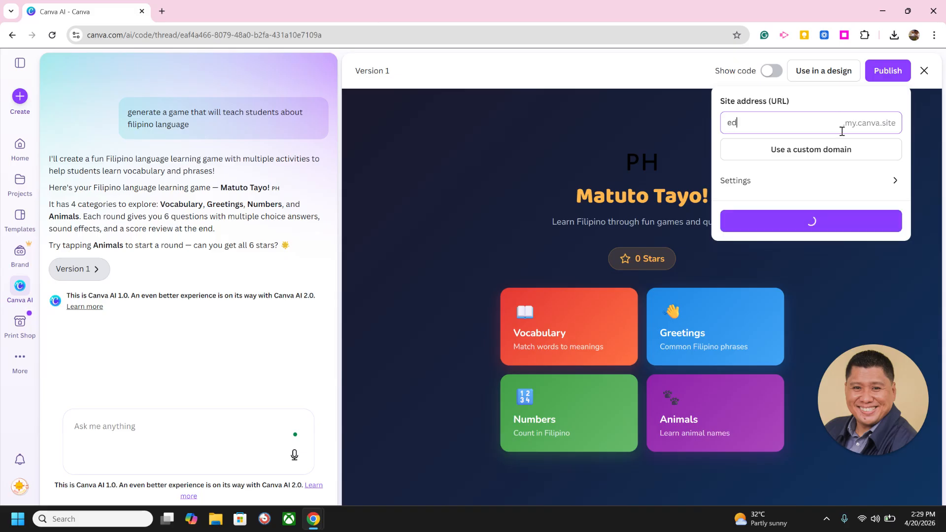
type("techexplorer")
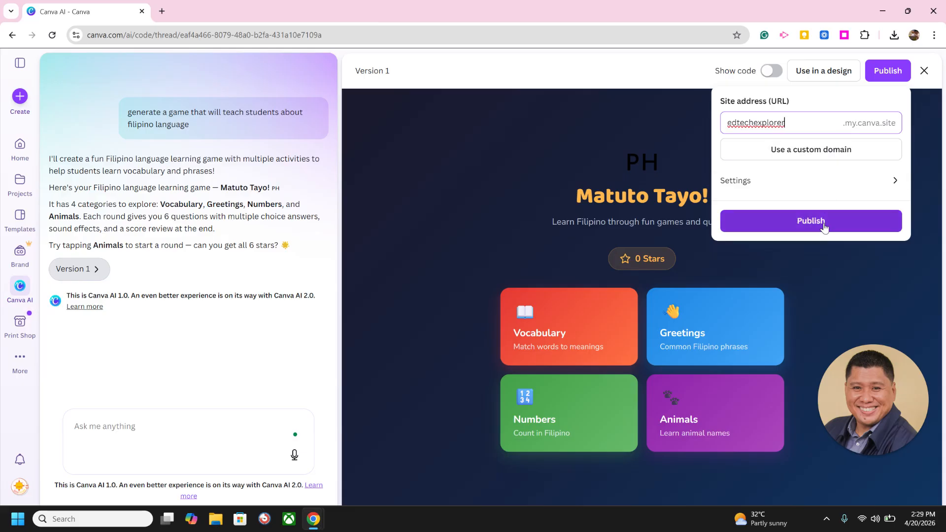
left_click(824, 226)
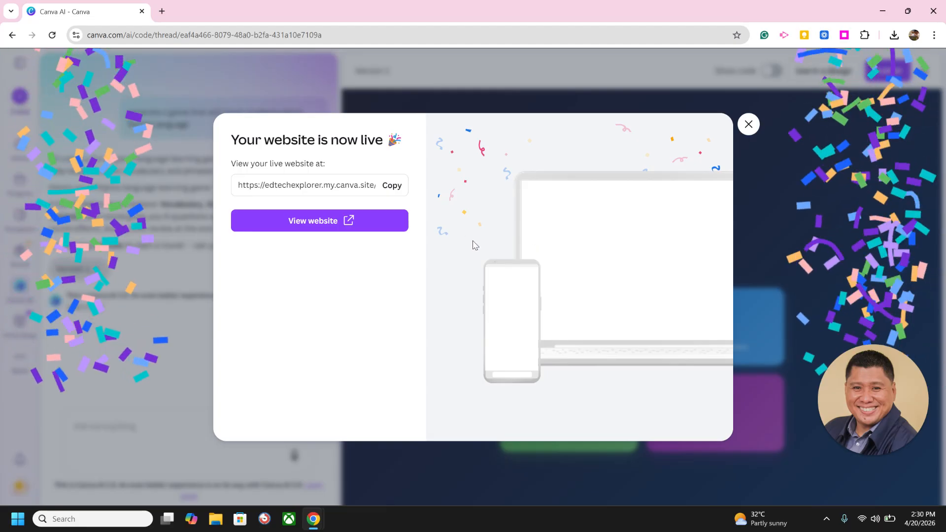
Copy the published website's link and open the live site in a new tab
left_click(391, 190)
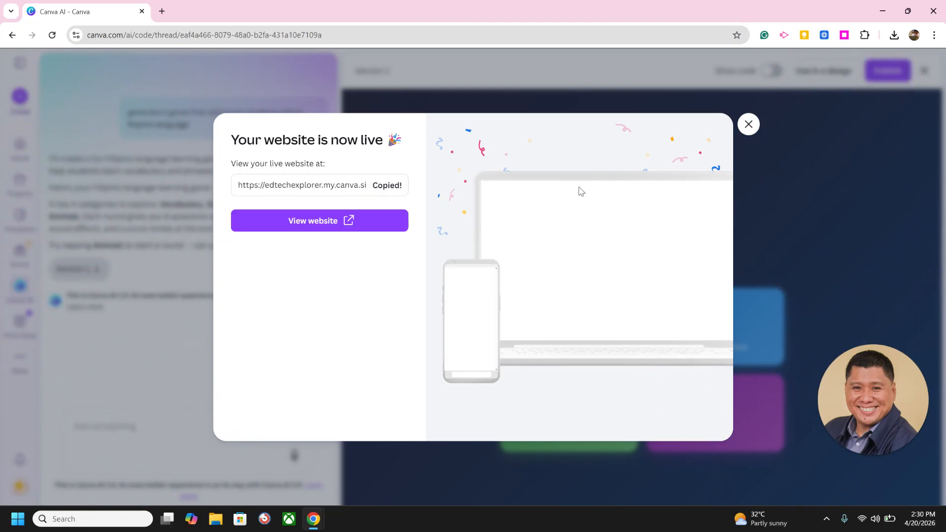
left_click(302, 227)
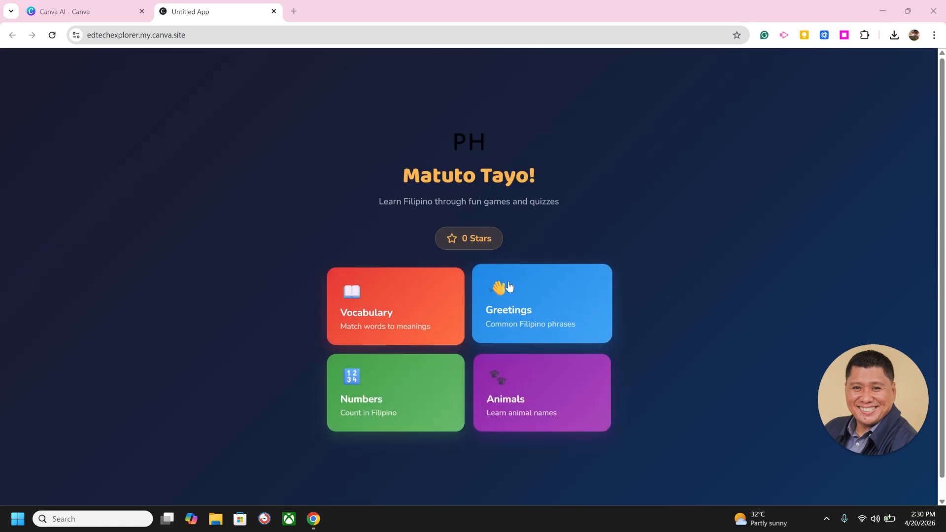
Open the copied website link in a new Incognito window to check the game's public access
left_click(933, 35)
left_click(852, 90)
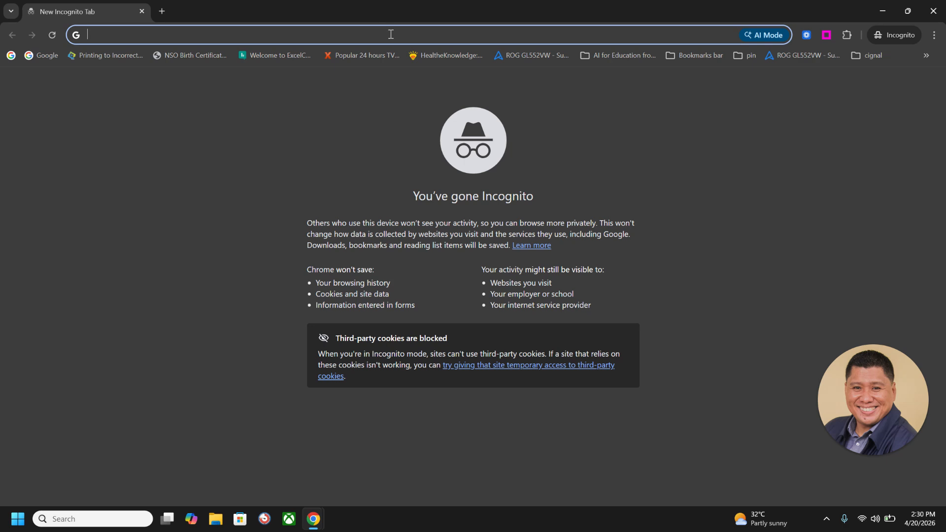
key("ctrl+v")
key("Return")
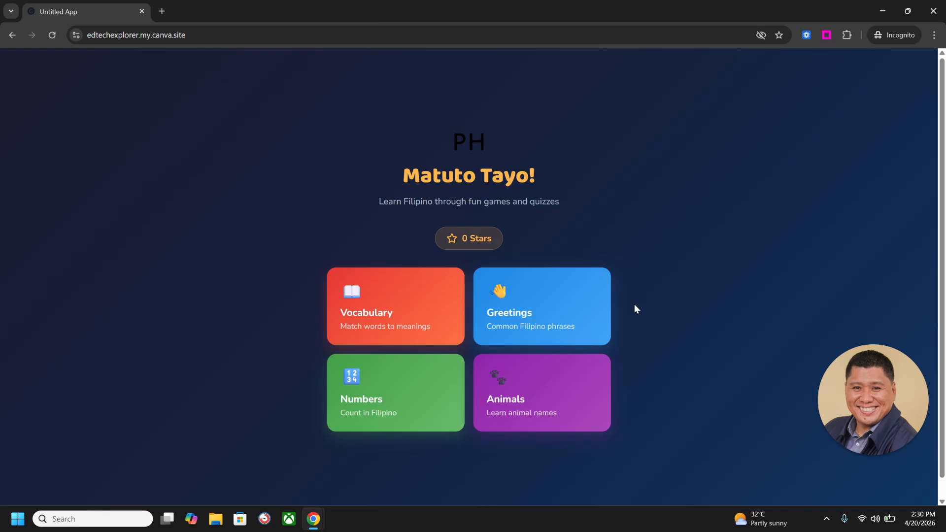
Test the live game's Greetings category by answering Good morning to the first question, and return to the game preview in Canva AI
left_click(525, 309)
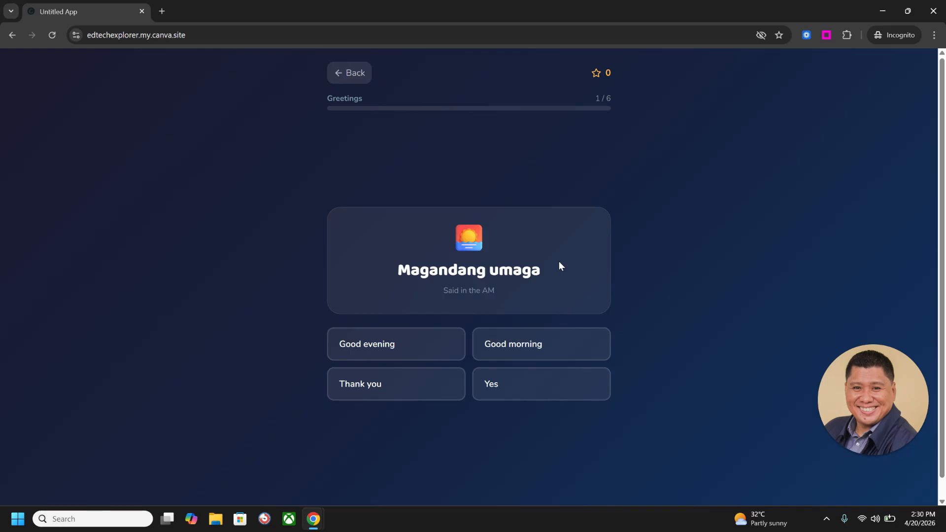
left_click(527, 345)
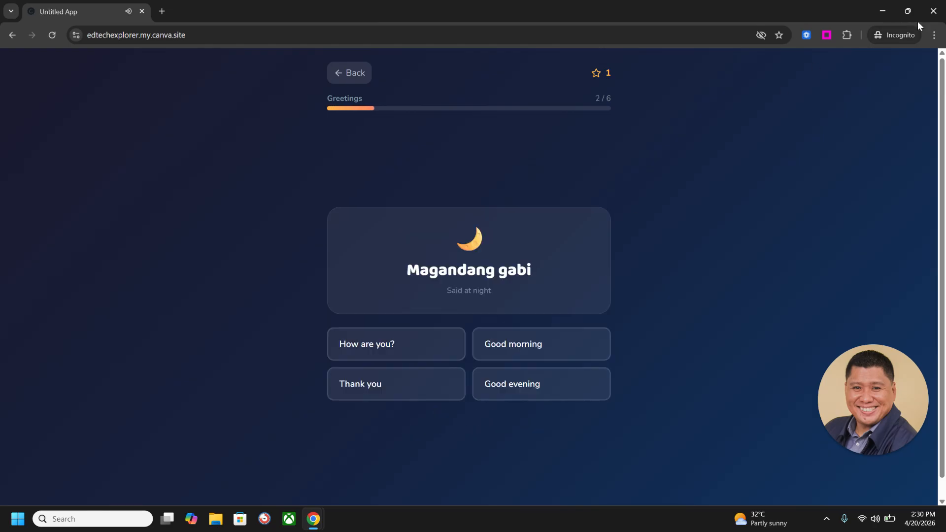
left_click(932, 11)
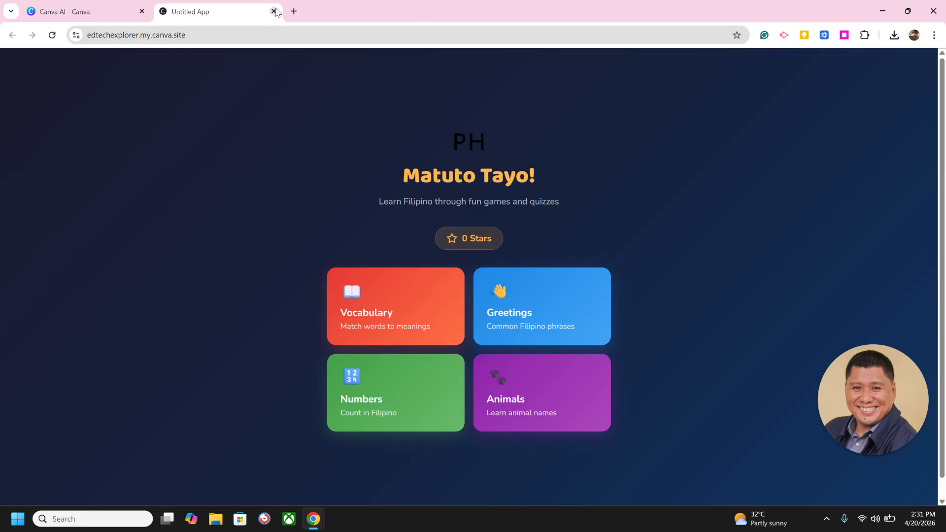
key("ctrl+w")
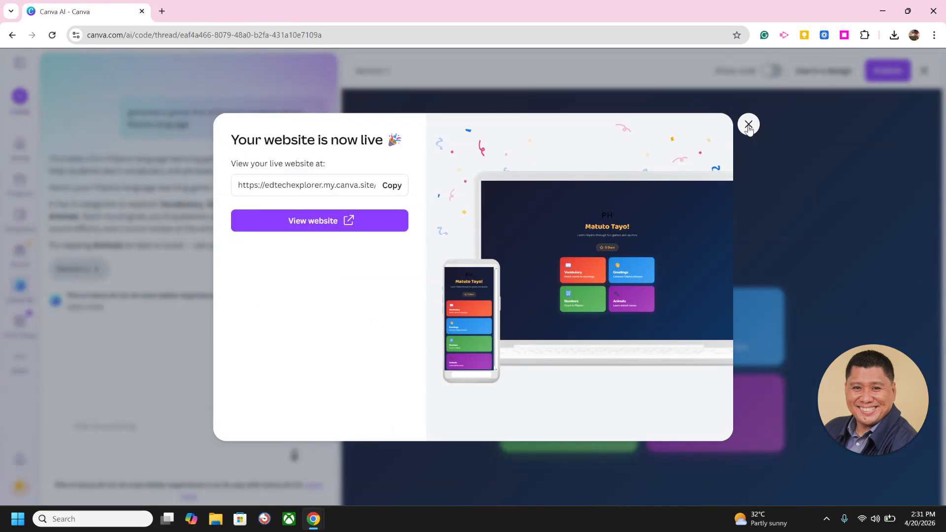
left_click(747, 123)
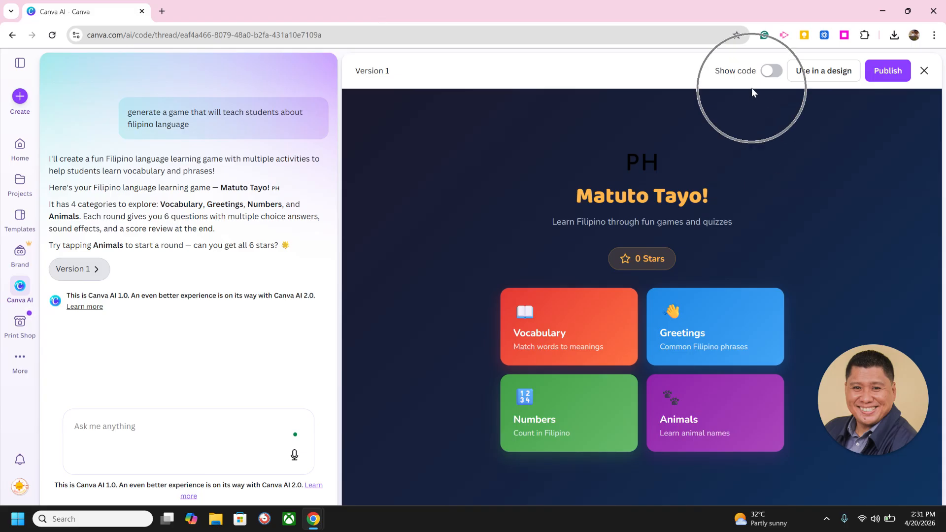
Examine the game's generated HTML source code from the head section to the category cards, and return to the game preview
left_click(771, 72)
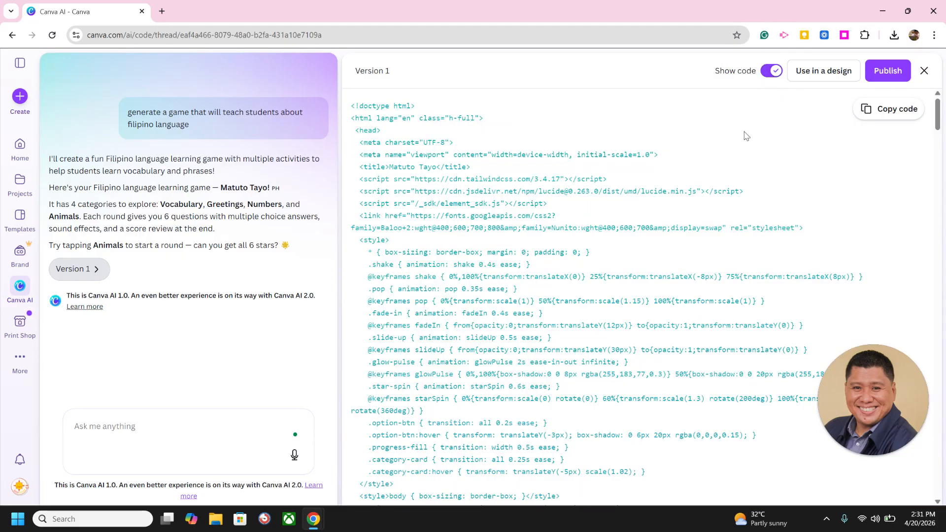
scroll(687, 188, "down", 2)
scroll(687, 188, "down", 8)
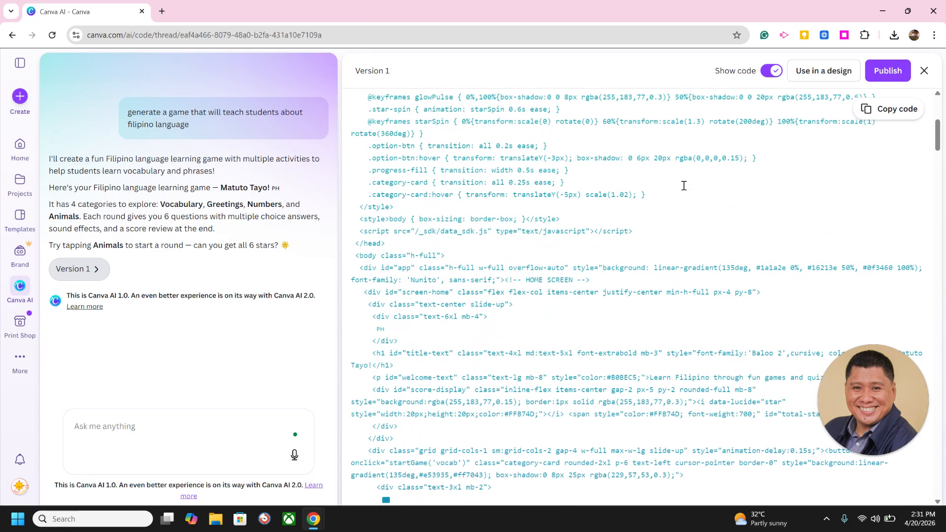
scroll(684, 181, "down", 3)
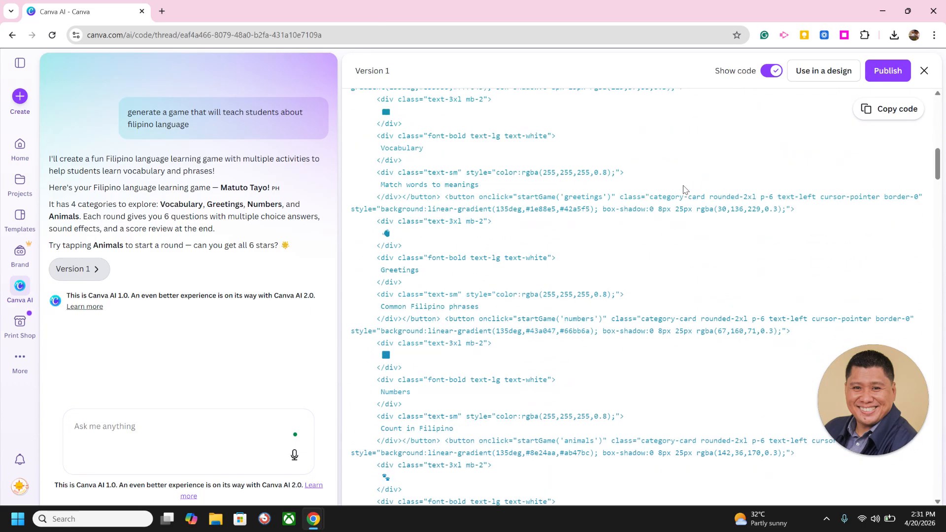
scroll(683, 180, "up", 6)
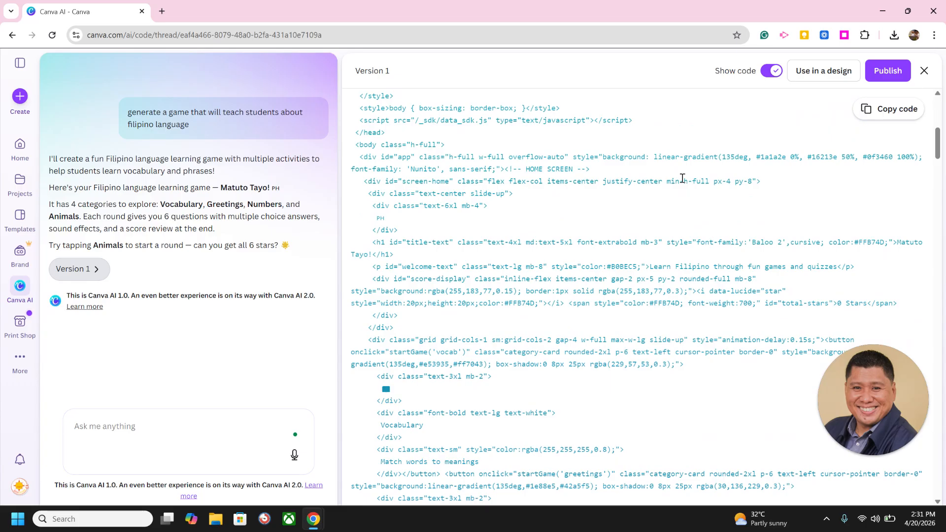
scroll(682, 178, "up", 8)
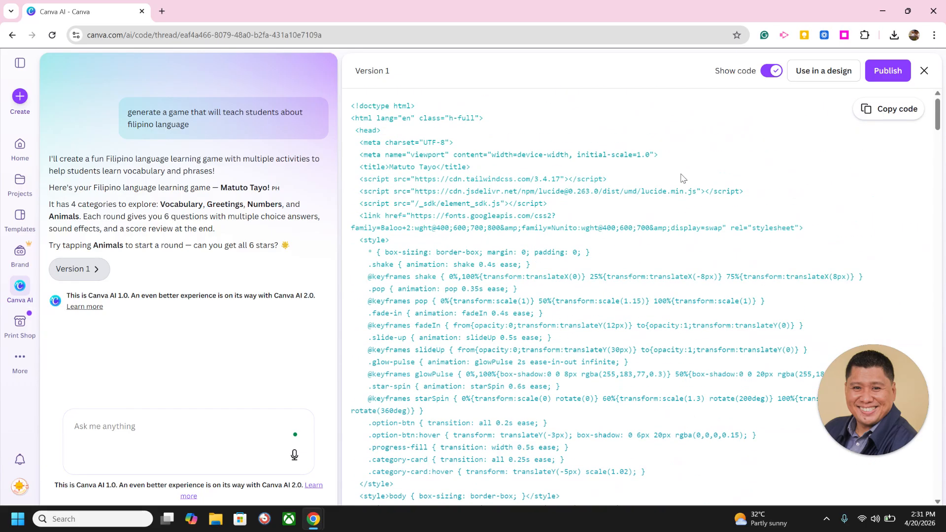
left_click(772, 71)
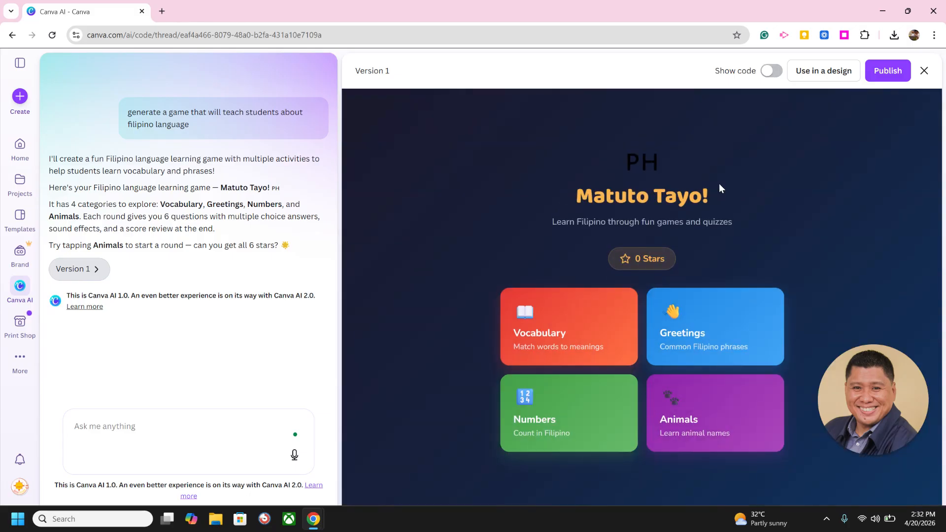